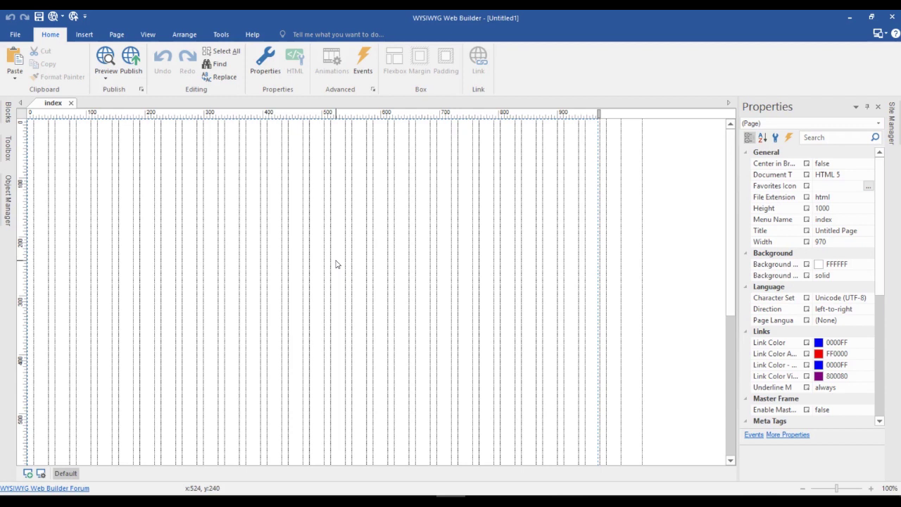
Step: Find the Table tool by searching 'ta' and draw a 1-row, 3-column table on the page
left_click(8, 143)
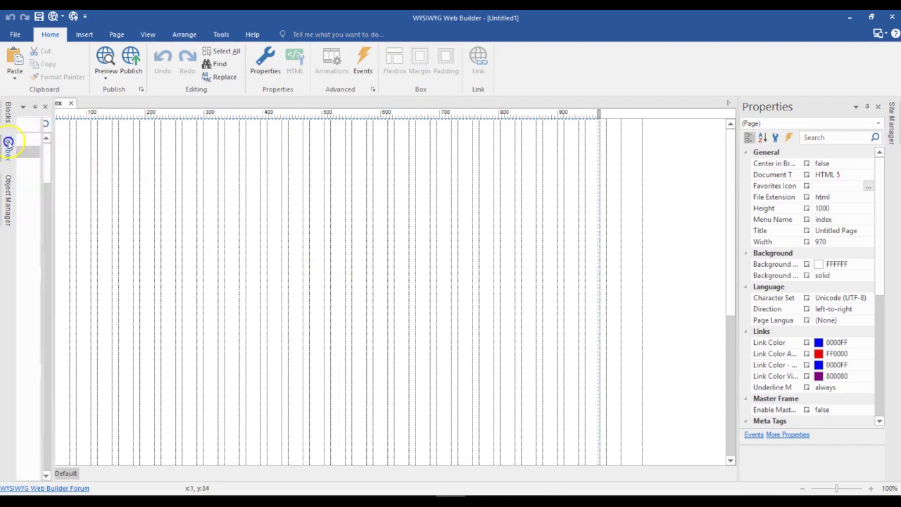
left_click(77, 125)
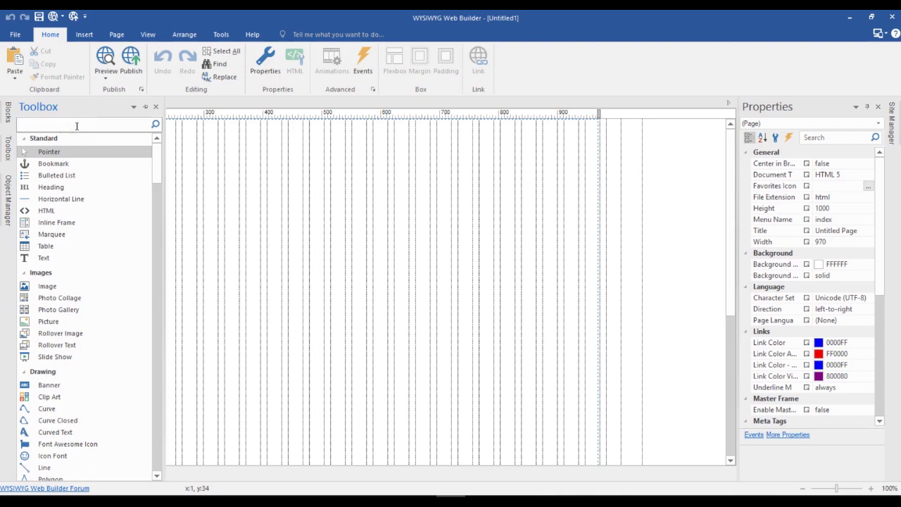
type("ta")
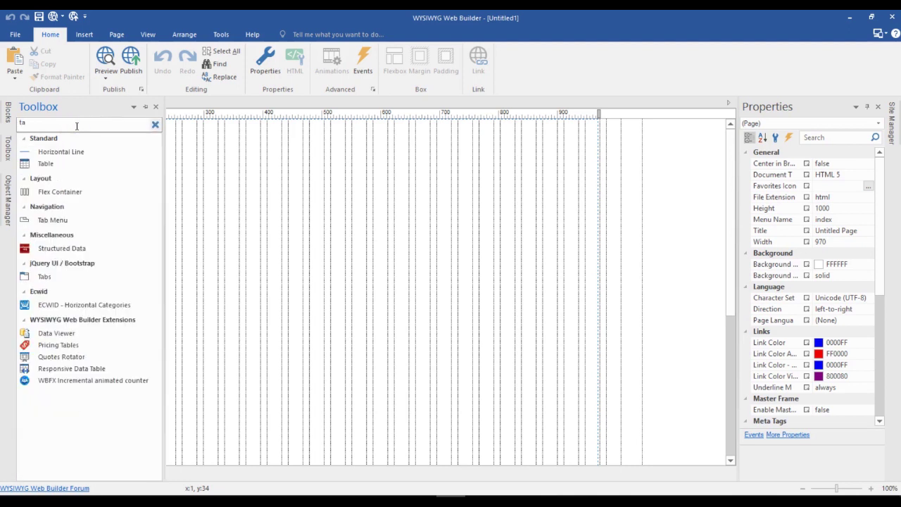
left_click(45, 163)
left_click_drag(219, 175, 521, 255)
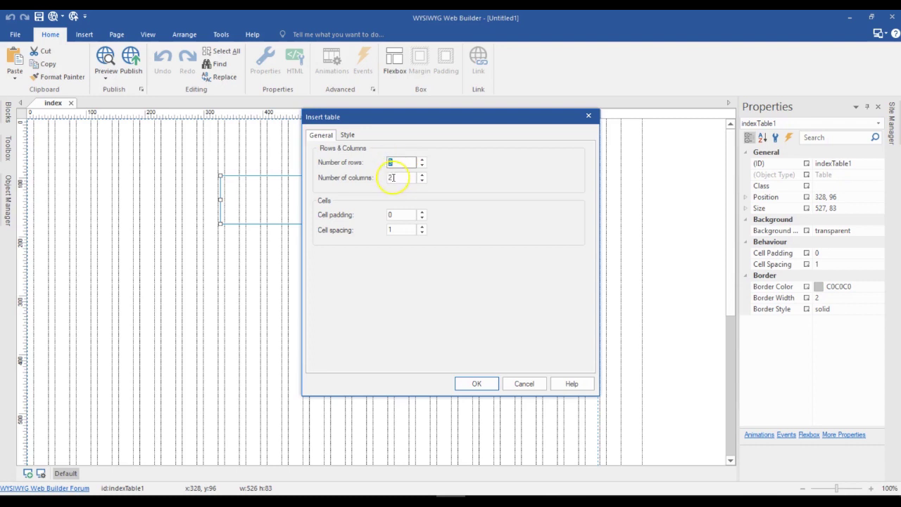
key("Tab")
type("3")
key("BackSpace")
type("4")
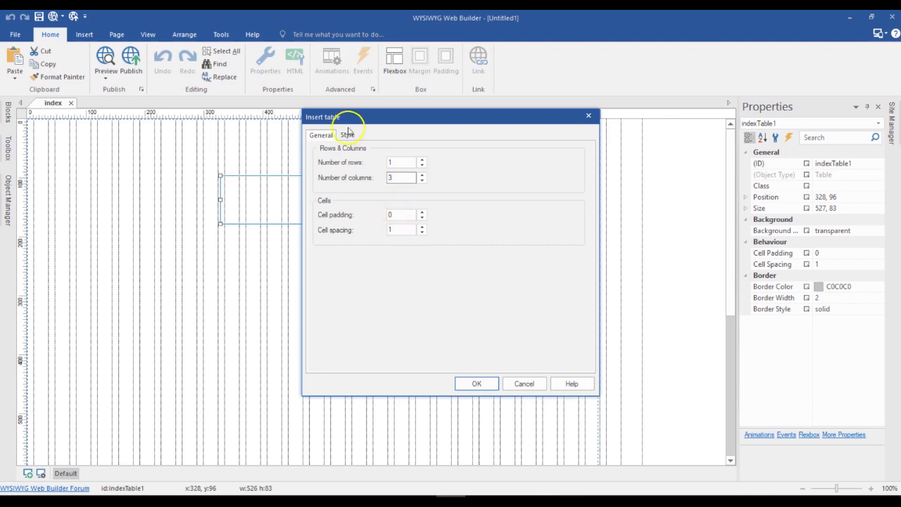
left_click(476, 384)
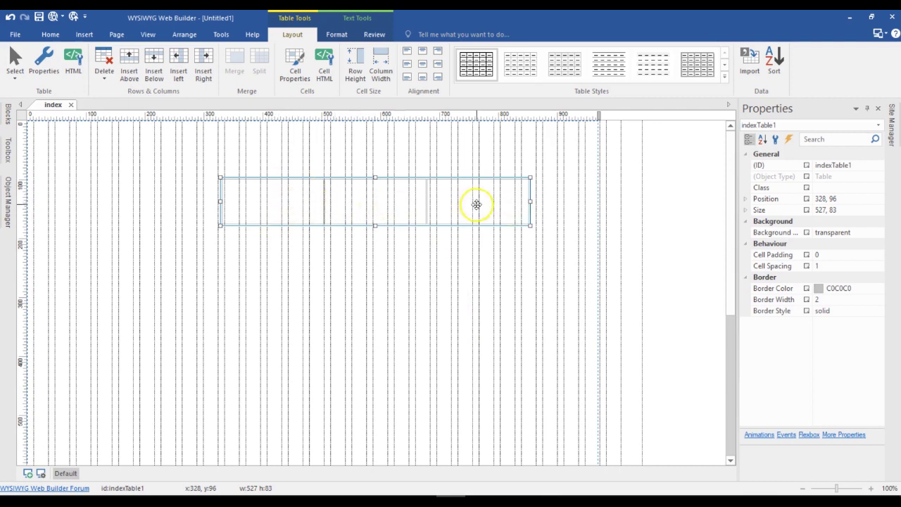
Step: Drag the table left to position 218, 96, then deselect it
left_click_drag(349, 213, 252, 211)
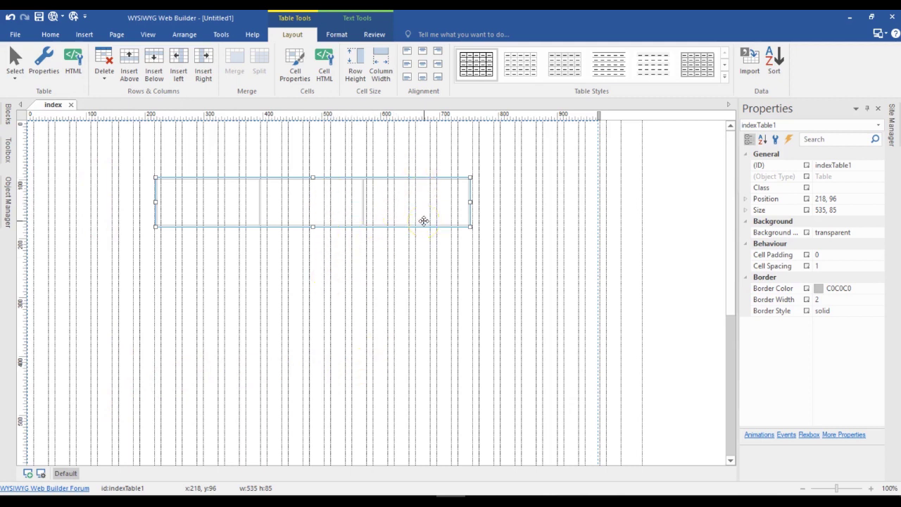
left_click(424, 244)
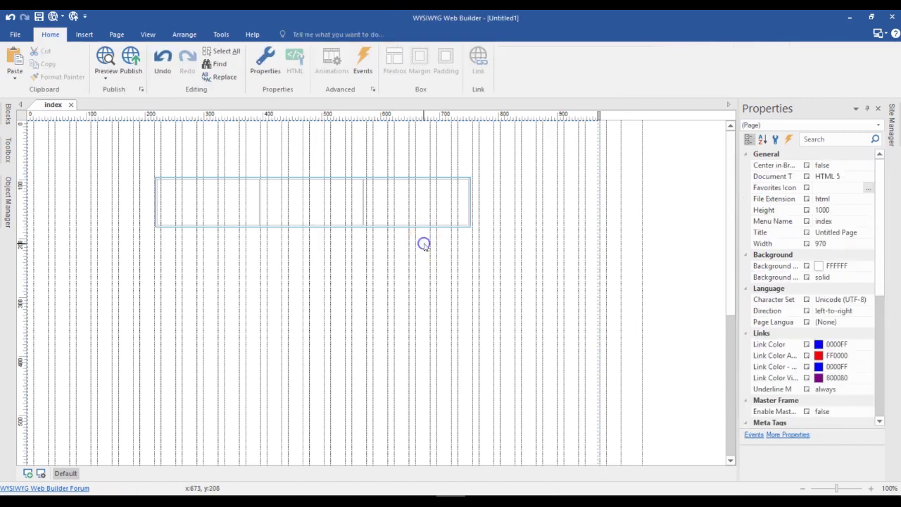
Step: Launch Excel via Windows search 'exc' and create a blank Book1 workbook
key("super")
type("exc")
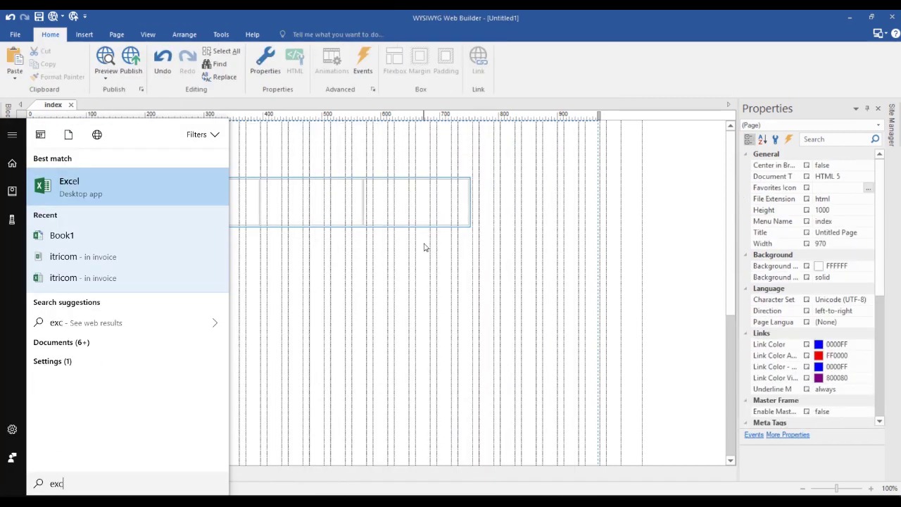
key("Return")
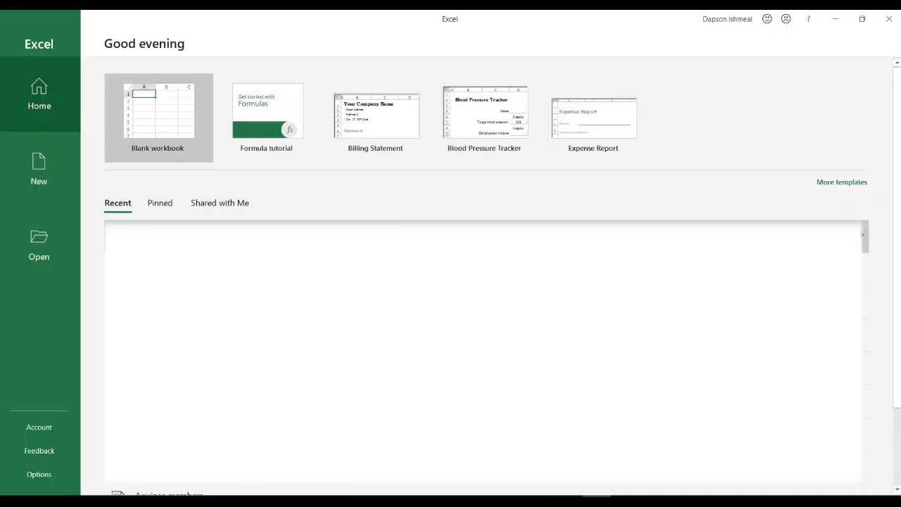
left_click(195, 97)
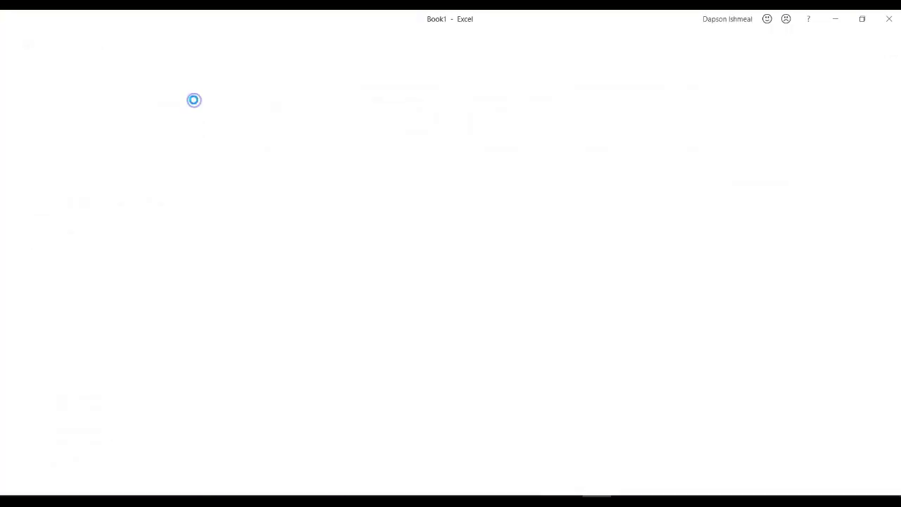
left_click(193, 98)
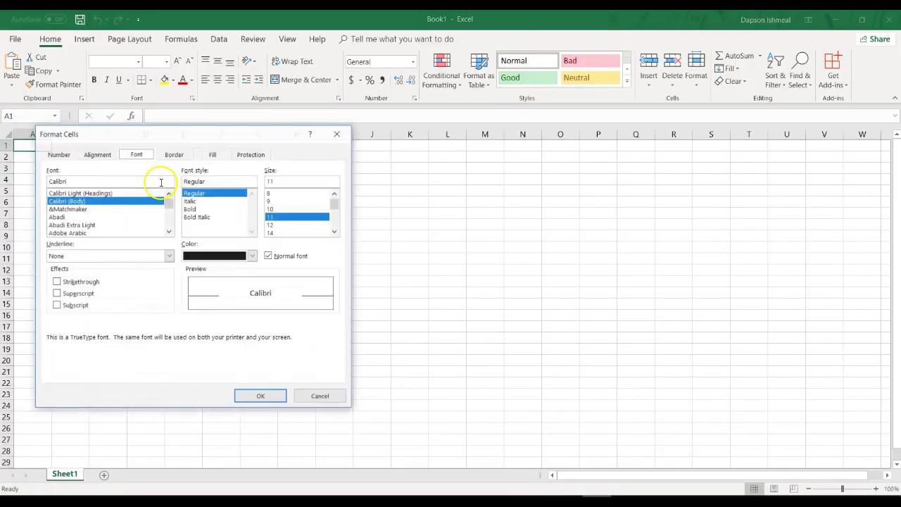
left_click(337, 134)
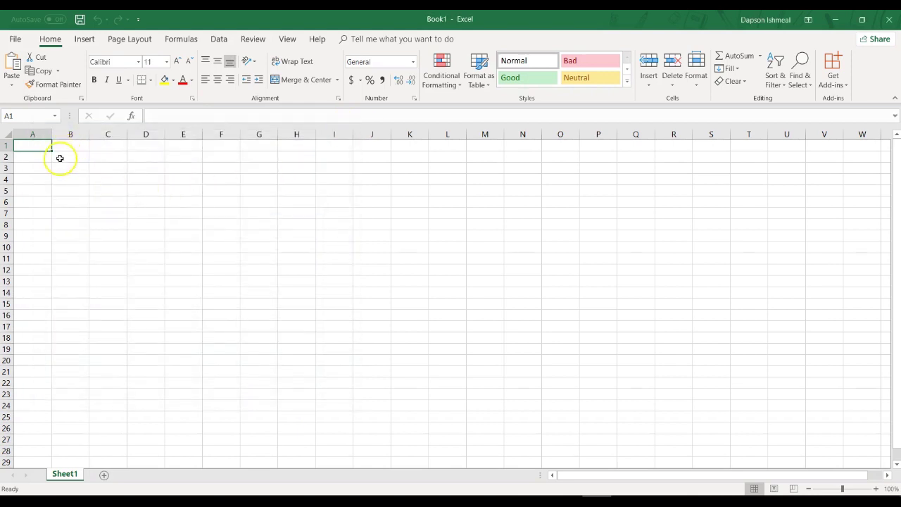
left_click(60, 161)
Step: Enter the first number in A2 and Fill Series down to row 113 (122–233)
left_click(46, 158)
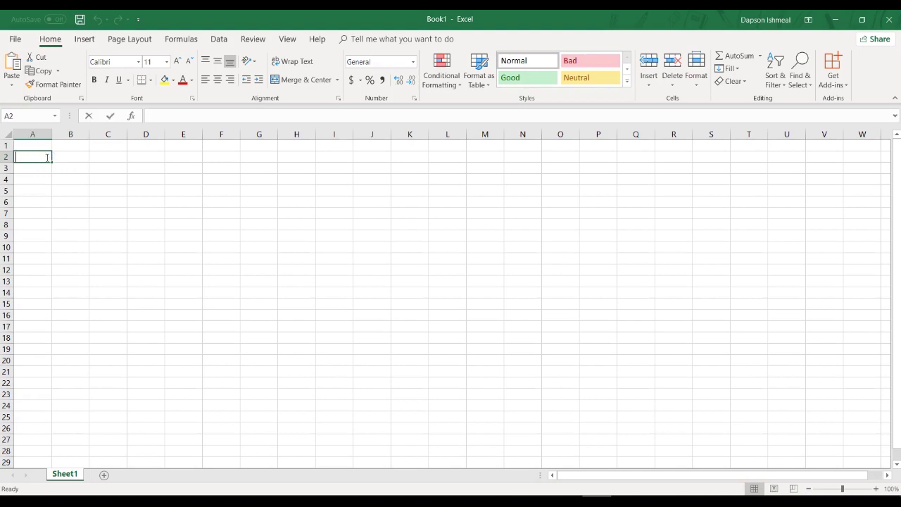
type("123")
key("Return")
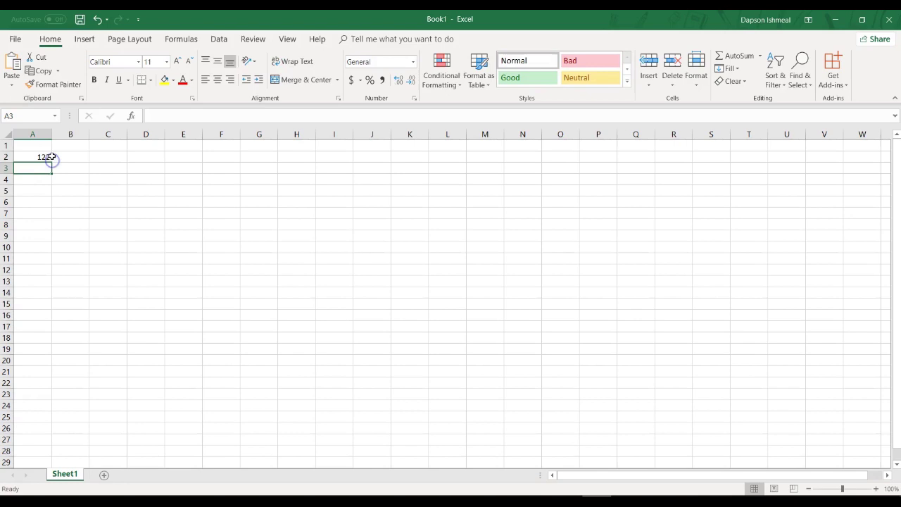
left_click(53, 158)
left_click(47, 157)
left_click_drag(51, 163, 52, 439)
left_click(60, 441)
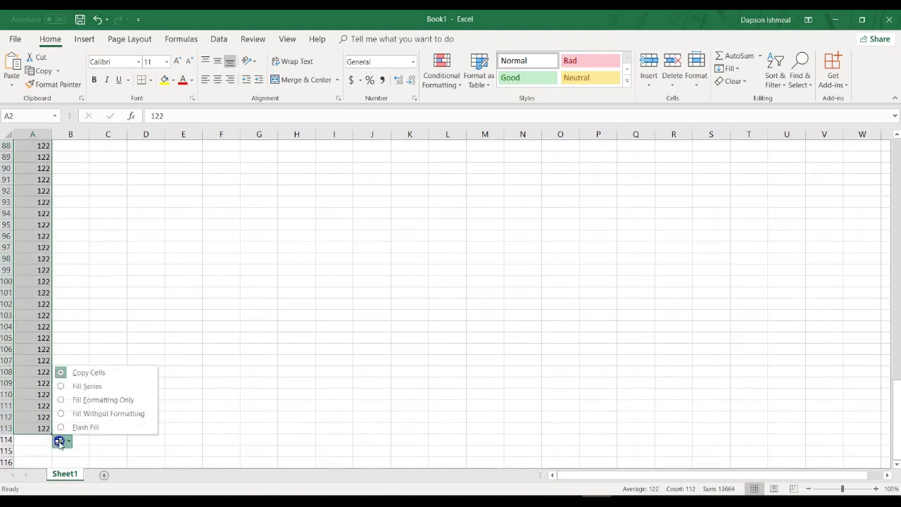
left_click(88, 387)
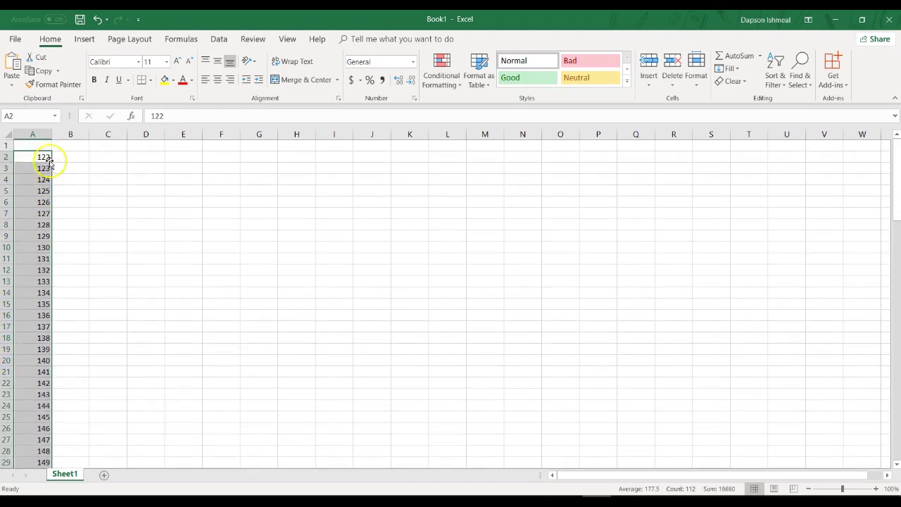
Step: Enter 23 in B2 and Fill Series down column B to row 113 (23–134)
left_click(77, 155)
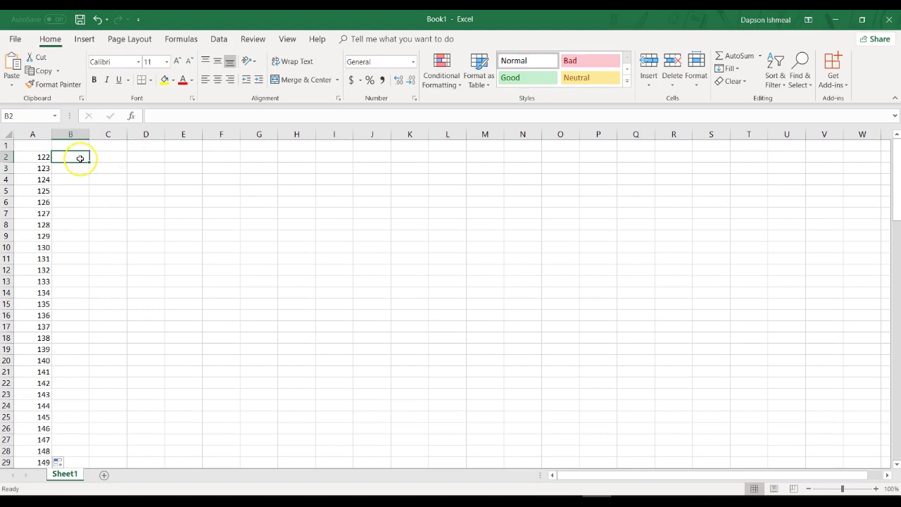
type("23")
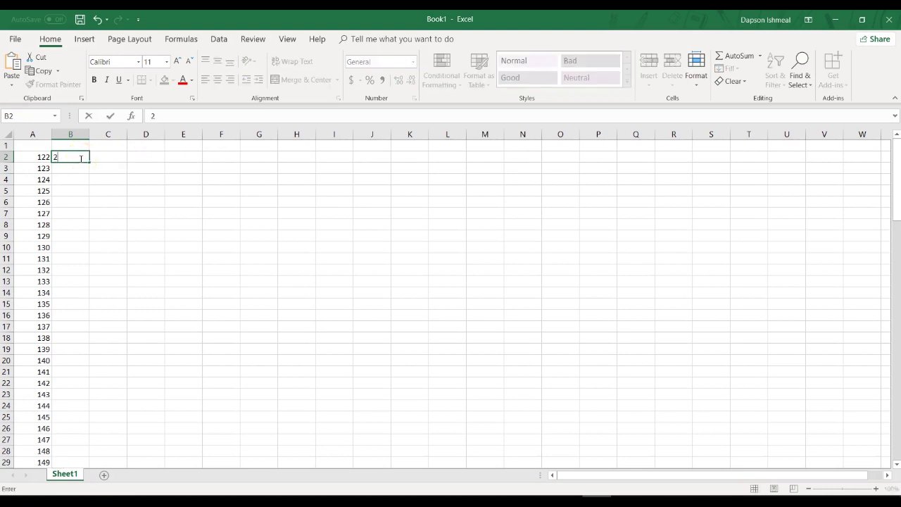
left_click(86, 178)
left_click(83, 158)
left_click_drag(88, 163, 84, 441)
left_click(97, 452)
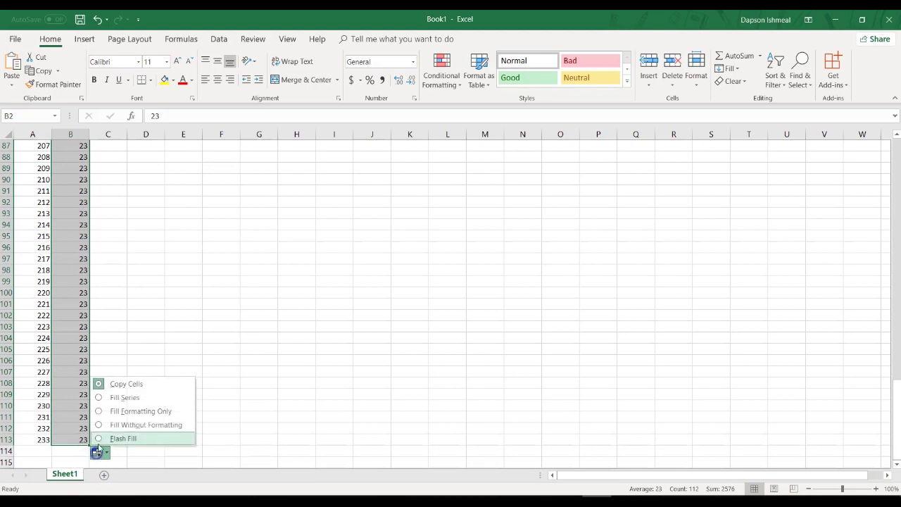
left_click(98, 397)
scroll(113, 338, "up", 20)
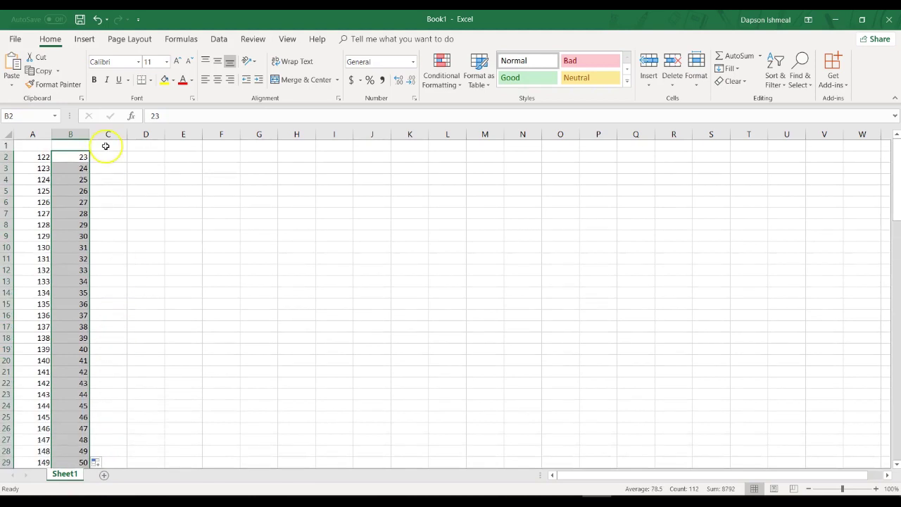
left_click(108, 155)
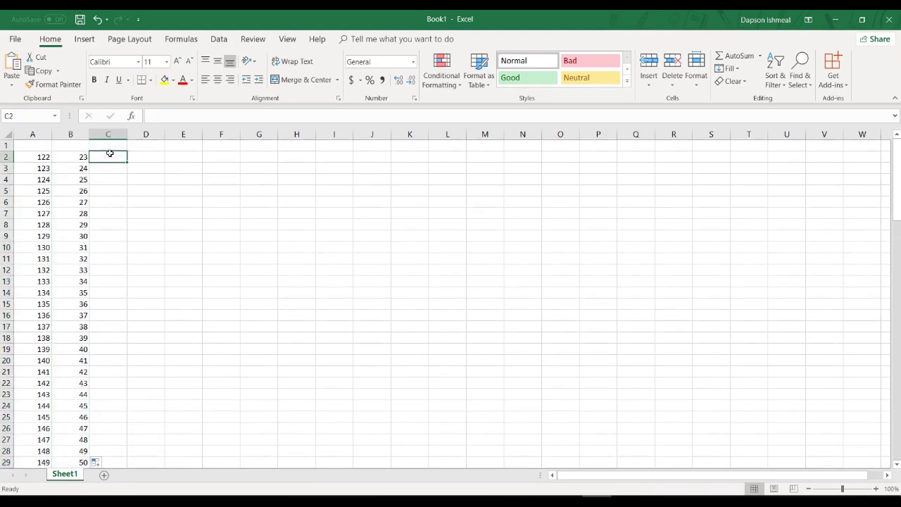
Step: Enter 10a in C2 and copy it down to row 113 with Copy Cells
type("10a")
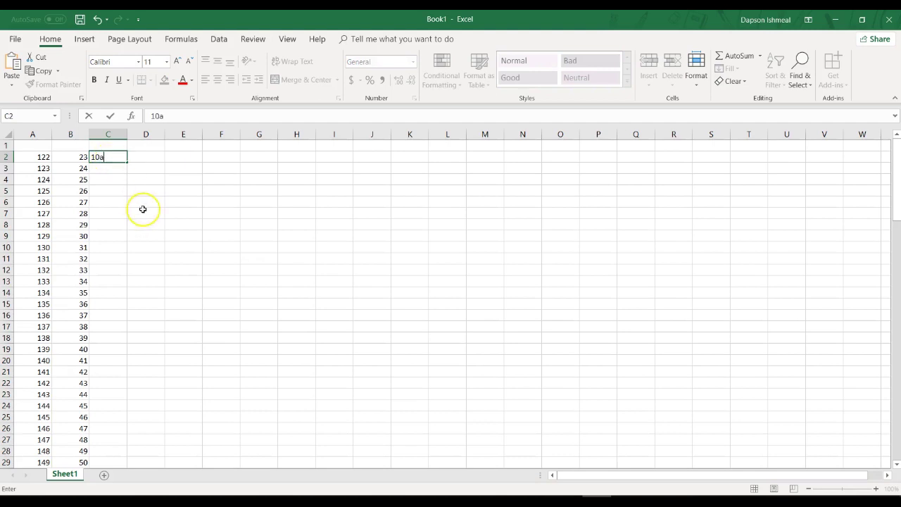
left_click(141, 207)
left_click(120, 157)
left_click_drag(128, 163, 127, 441)
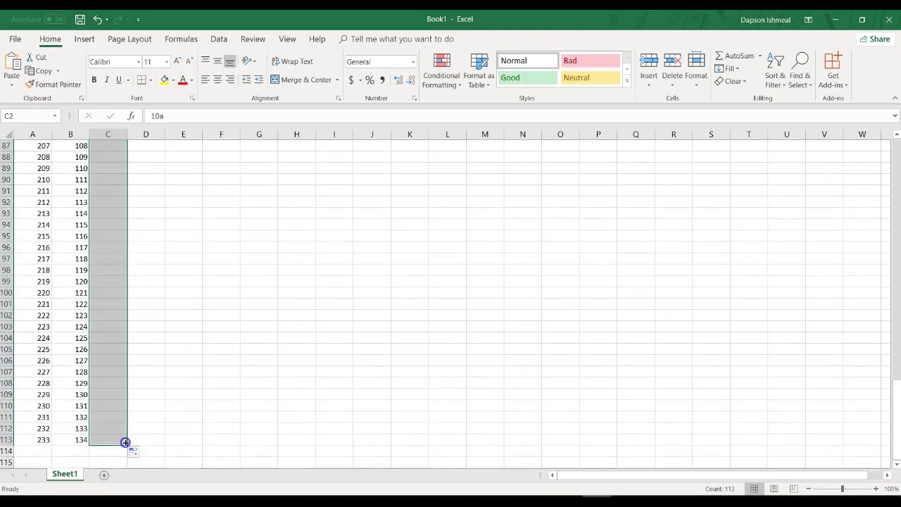
left_click(136, 452)
left_click(153, 415)
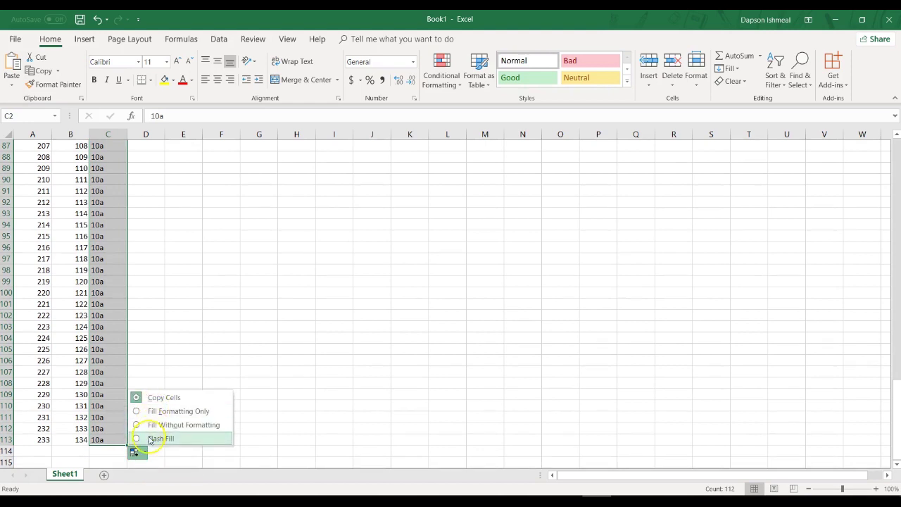
left_click(158, 315)
scroll(130, 291, "up", 6)
scroll(129, 291, "up", 20)
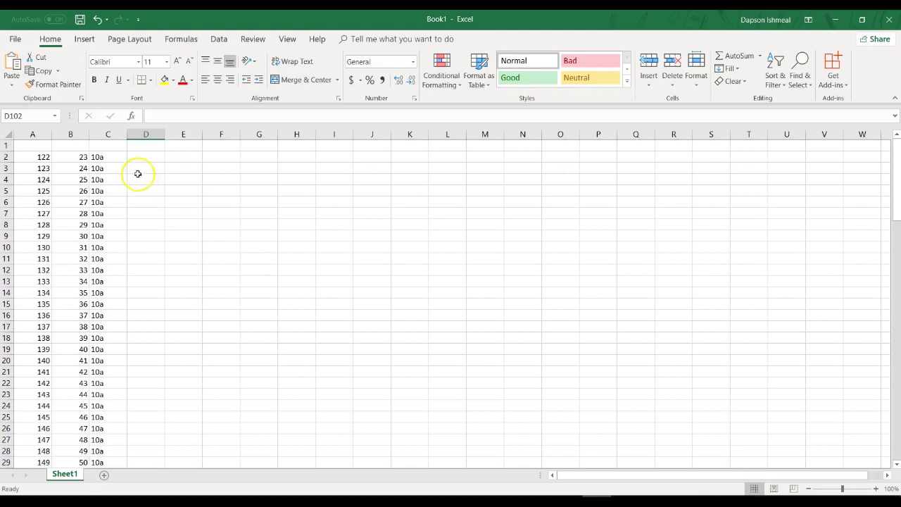
Step: Go to File > Save As and choose This PC as the location
left_click(15, 38)
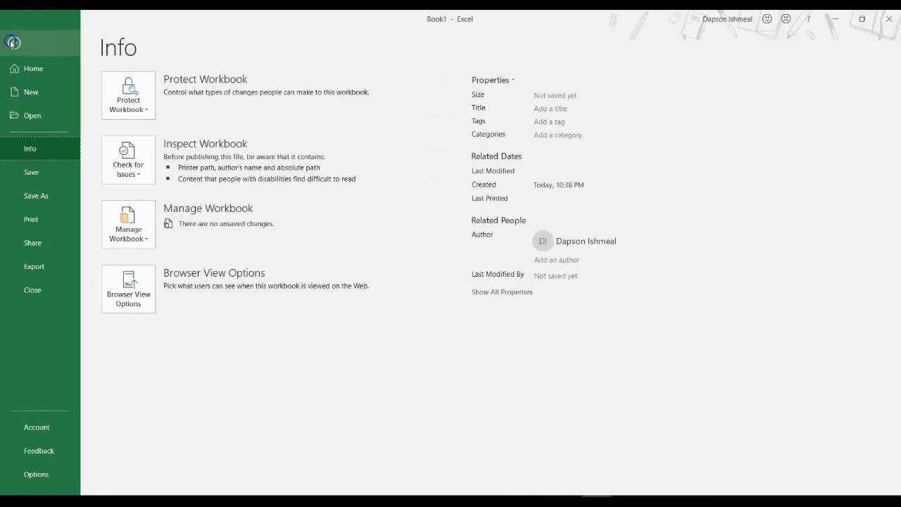
left_click(49, 195)
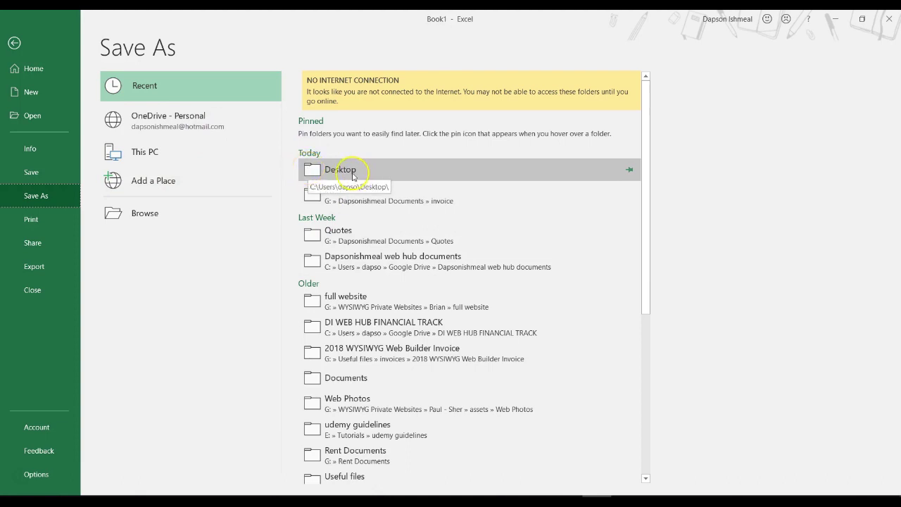
left_click(215, 159)
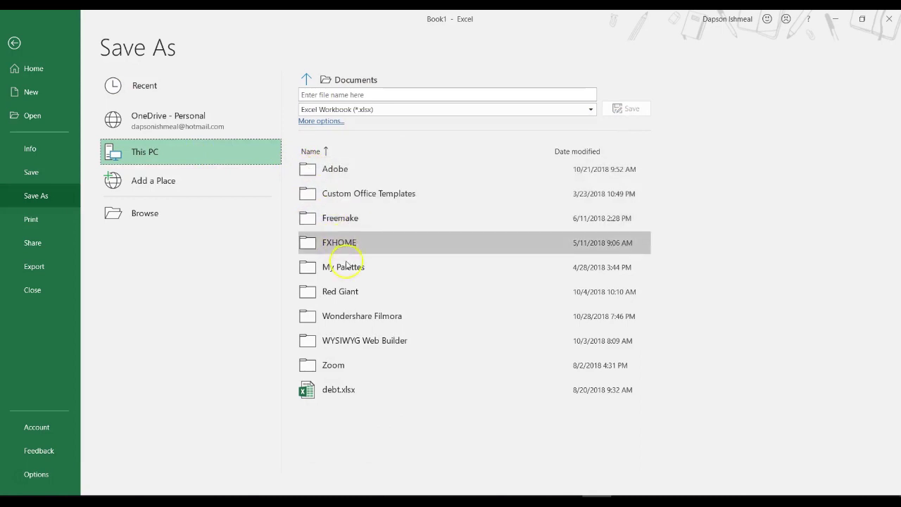
left_click(317, 122)
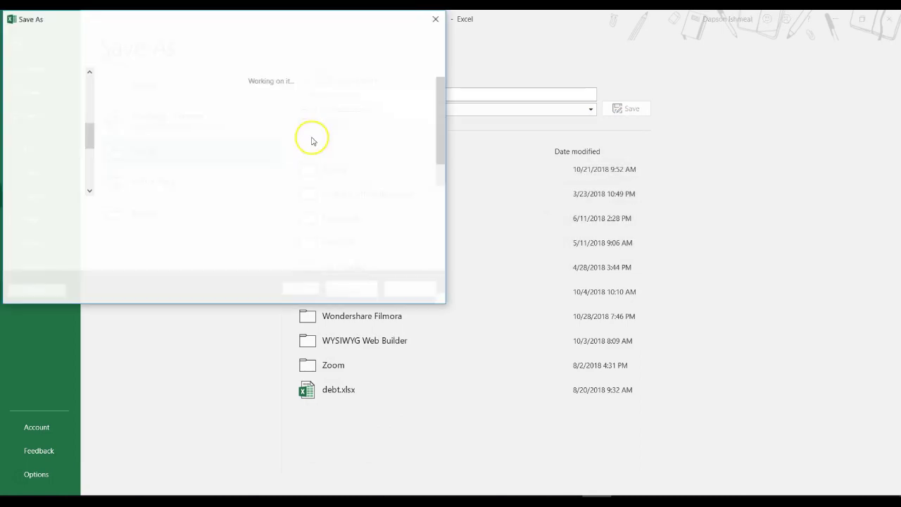
scroll(56, 131, "up", 8)
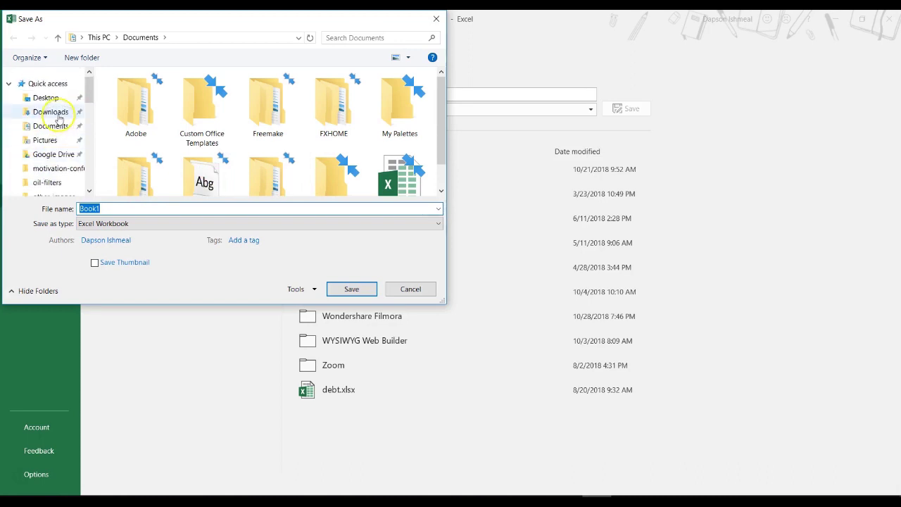
left_click(50, 127)
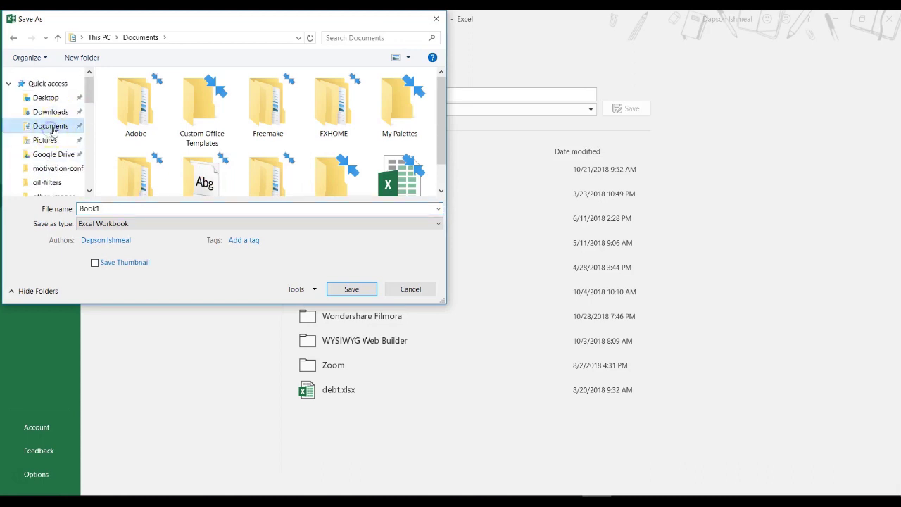
left_click(134, 224)
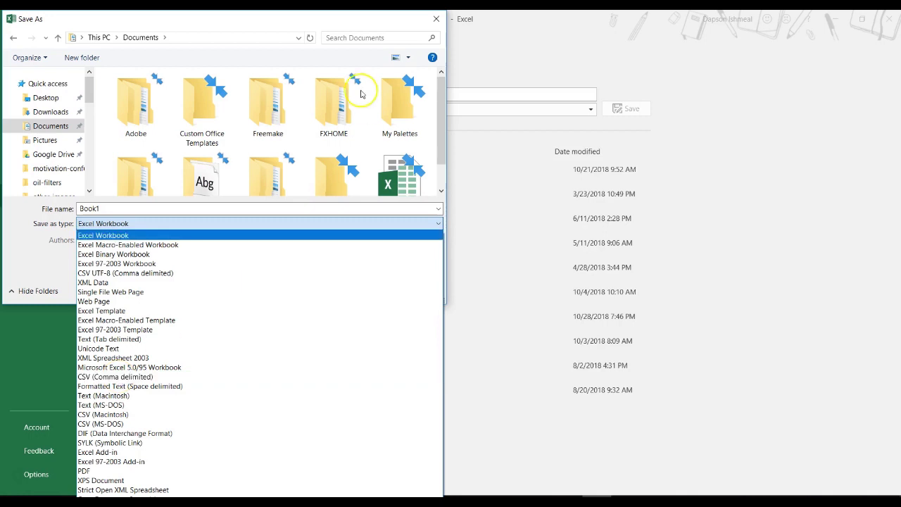
left_click(435, 20)
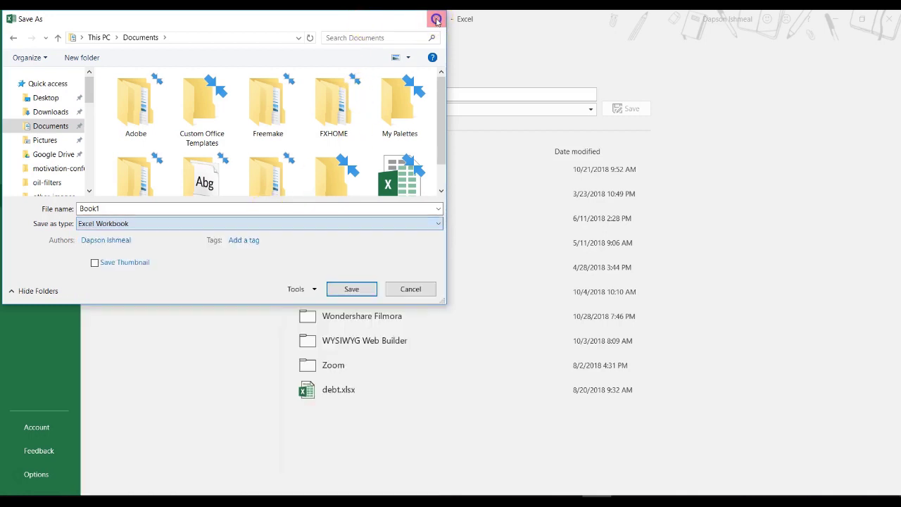
left_click(435, 19)
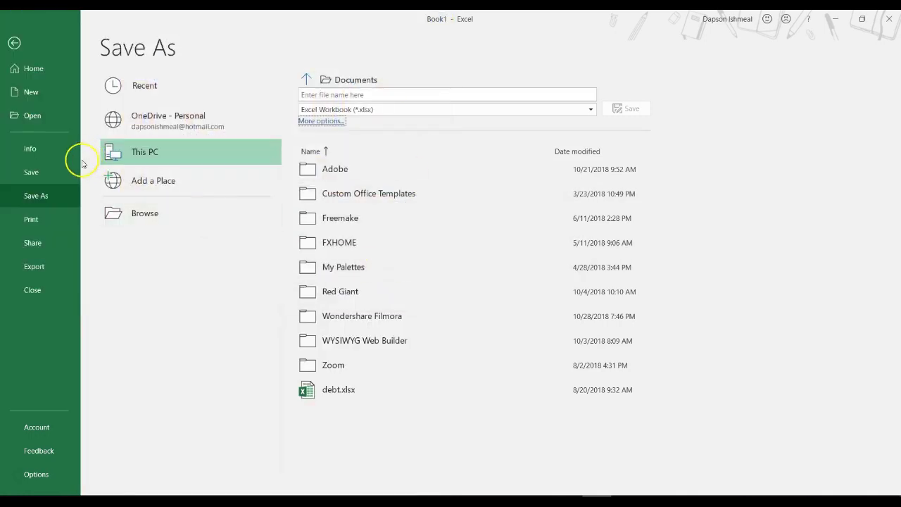
Step: Return to the sheet, reopen Save As on This PC, and open More options
left_click(52, 195)
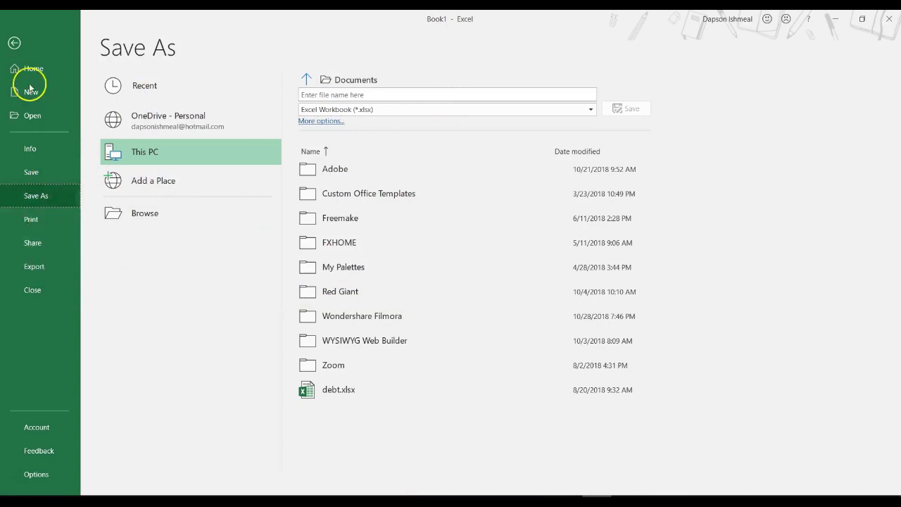
left_click(14, 43)
left_click(17, 38)
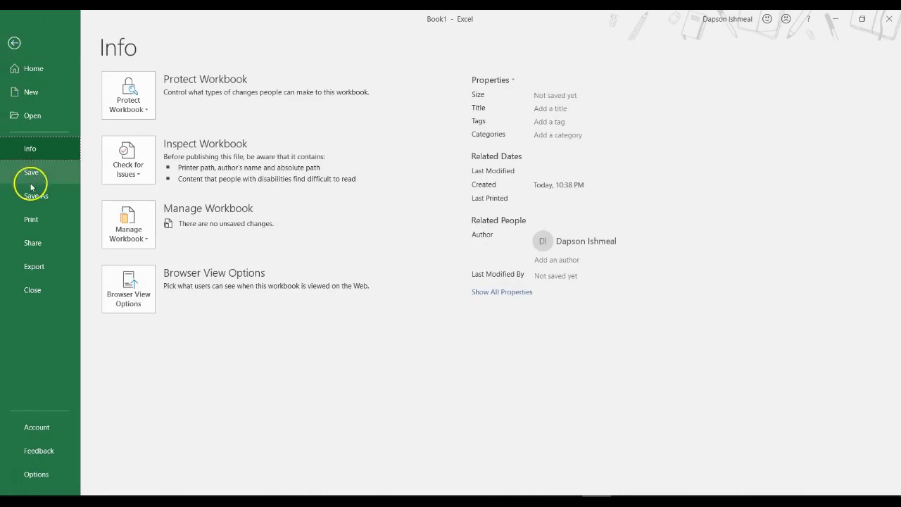
left_click(32, 193)
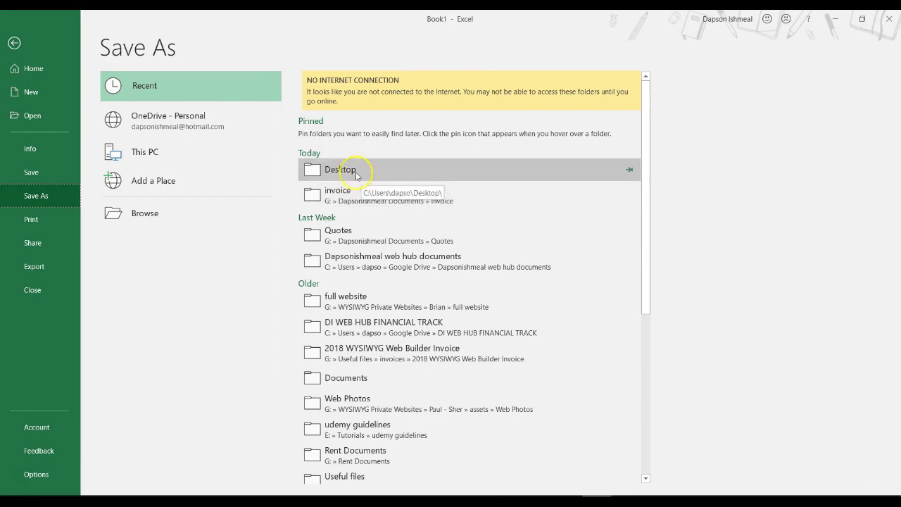
left_click(148, 153)
left_click(331, 123)
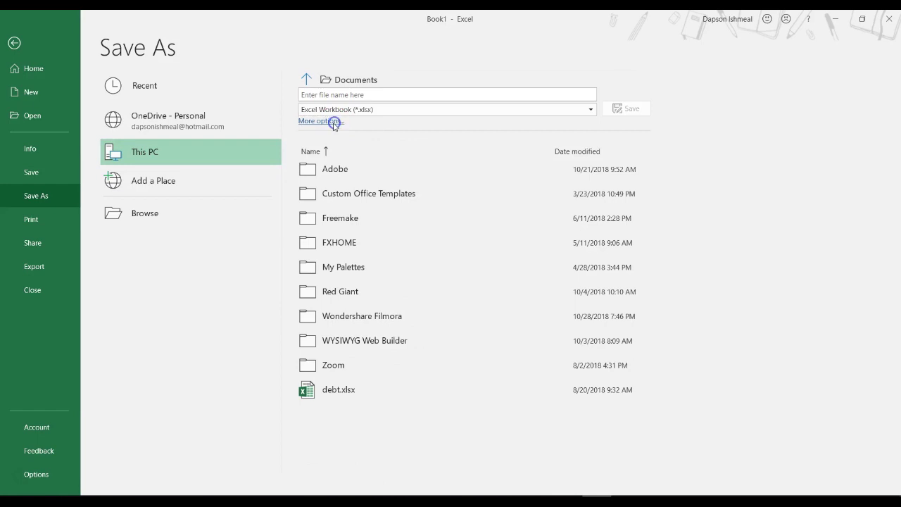
scroll(53, 106, "up", 4)
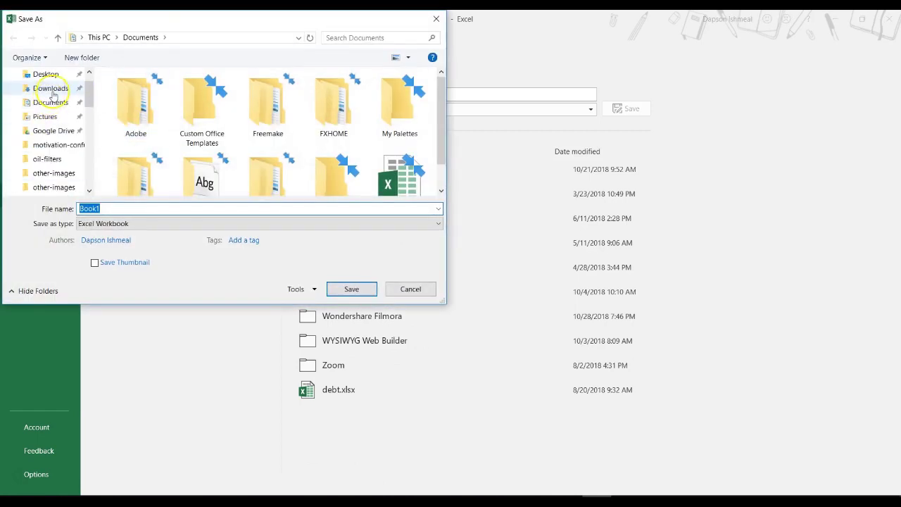
Step: Save Book1 in Documents with type CSV (Comma delimited)
left_click(51, 103)
left_click(102, 223)
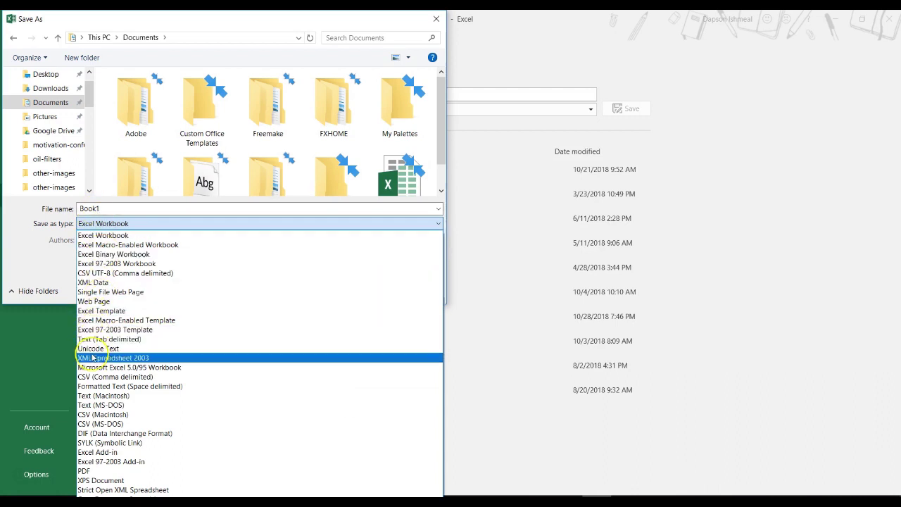
left_click(99, 379)
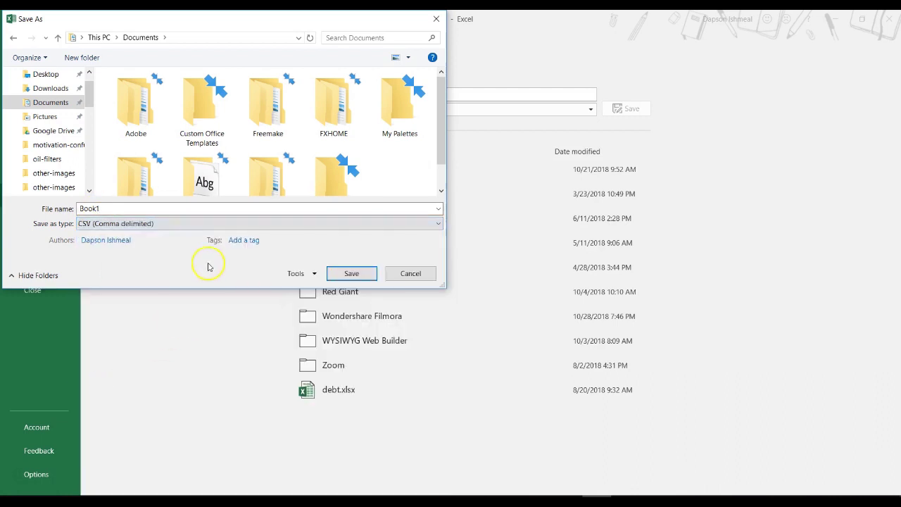
left_click(365, 278)
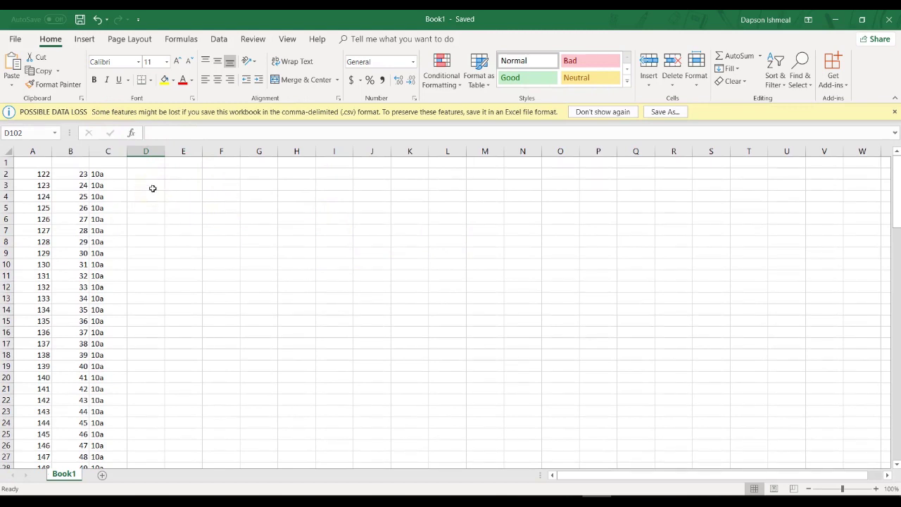
key("ctrl+v")
Step: Close Excel, move the table to 182, 75, and choose Import from its context menu
left_click(890, 23)
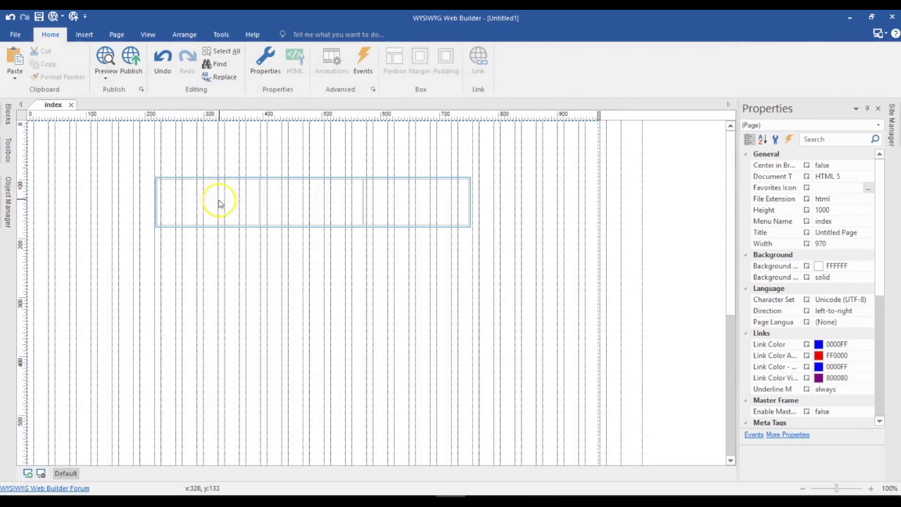
left_click_drag(223, 199, 201, 179)
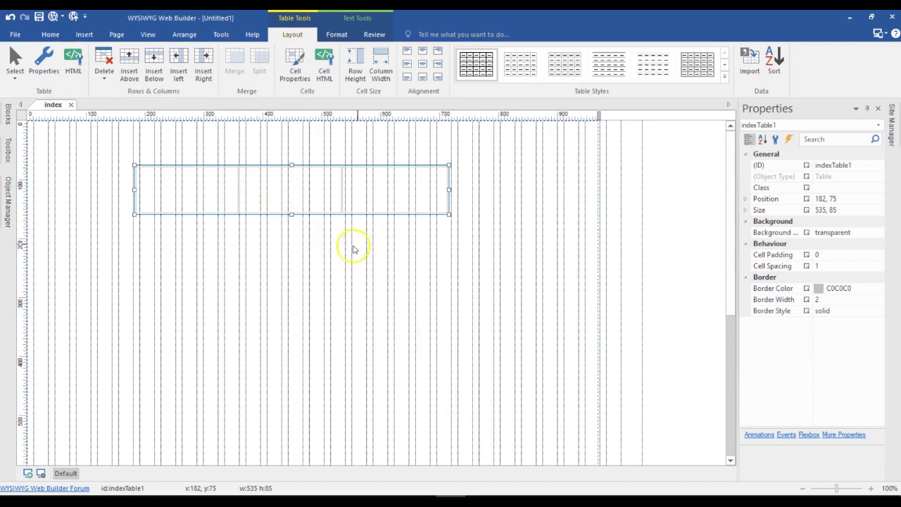
right_click(282, 194)
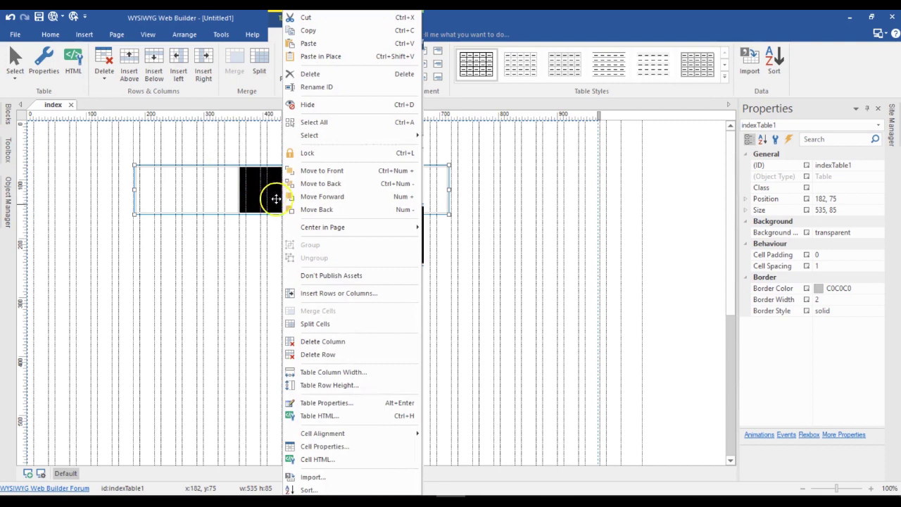
left_click(310, 478)
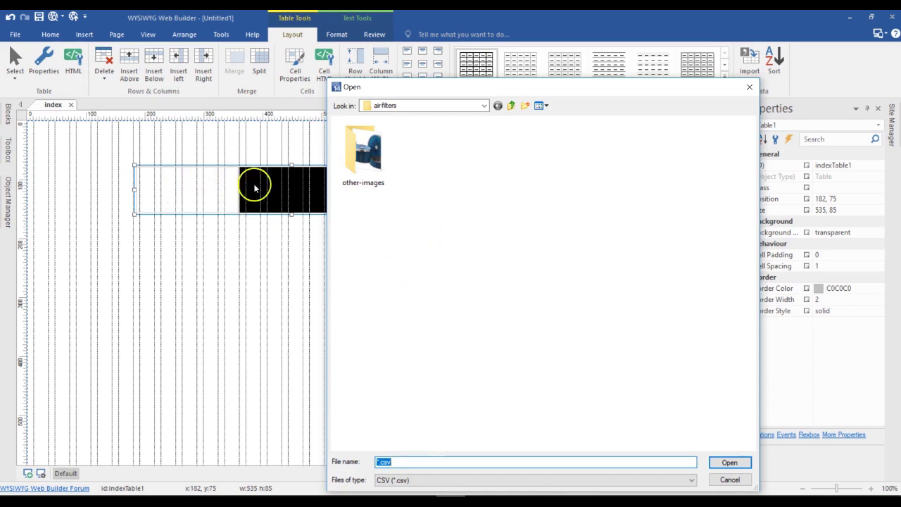
Step: Import Book1.csv from the Documents folder into the table
left_click(485, 106)
left_click(486, 107)
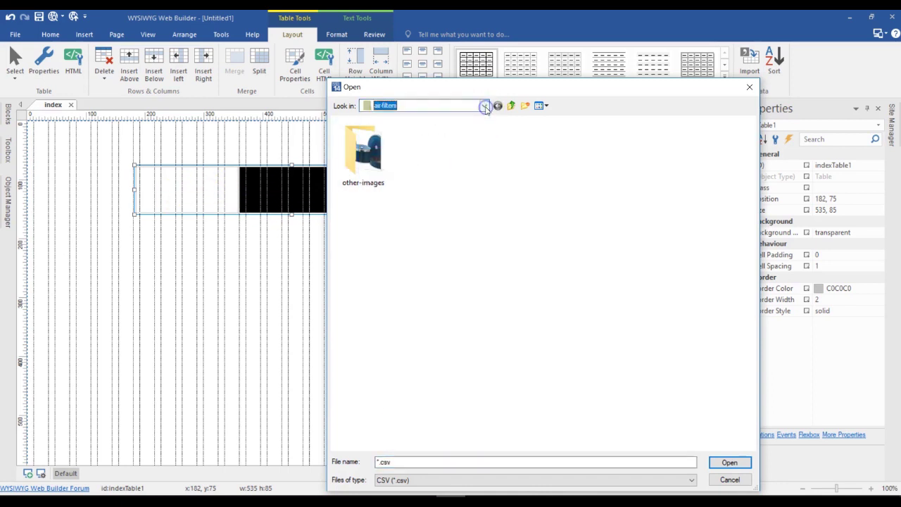
left_click(486, 106)
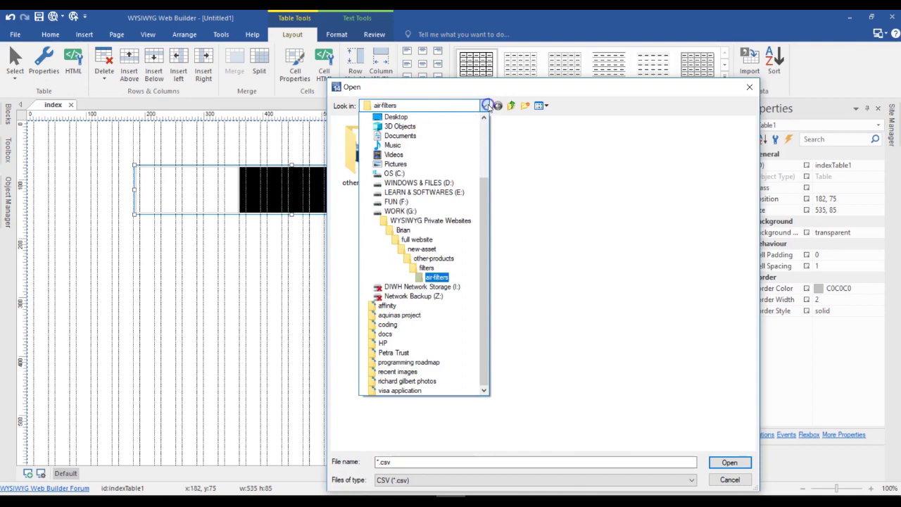
left_click(400, 135)
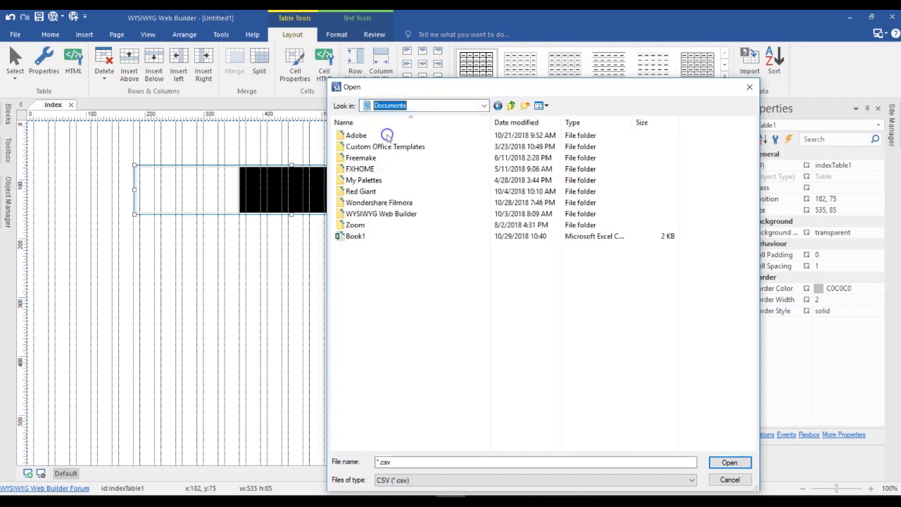
double_click(360, 238)
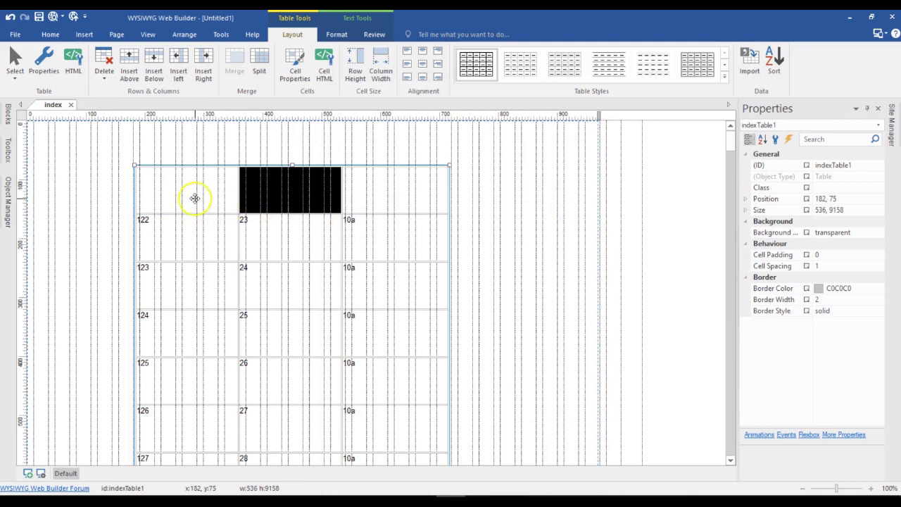
Step: Drag the table's bottom edge up to shrink it to 536 × 2151
scroll(195, 199, "down", 3)
scroll(195, 198, "down", 20)
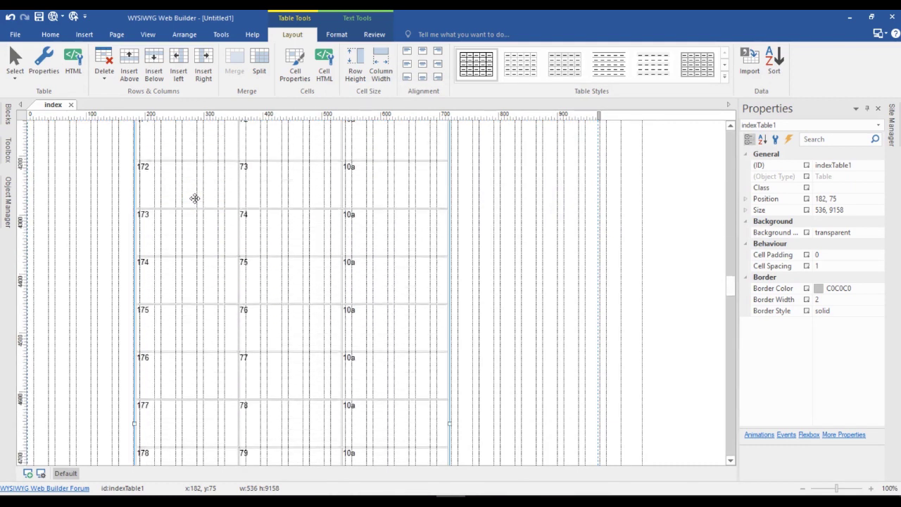
scroll(196, 199, "down", 20)
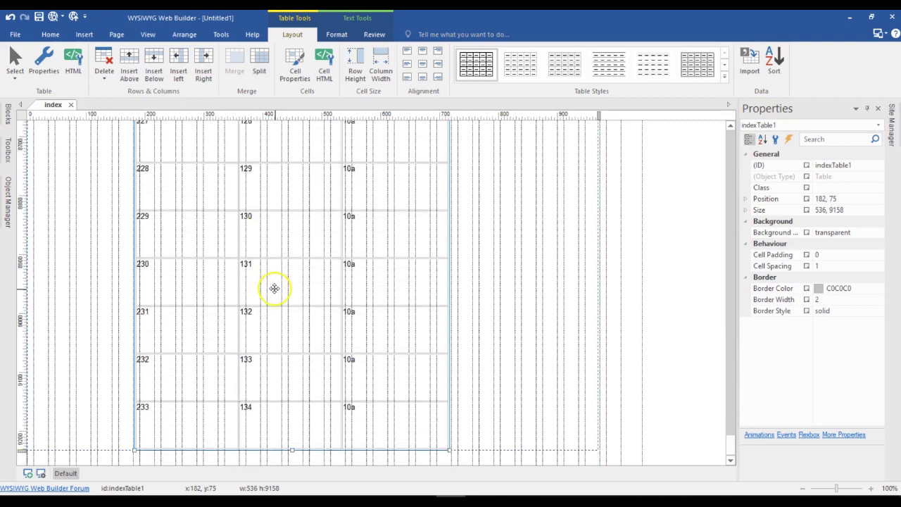
left_click_drag(292, 451, 298, 288)
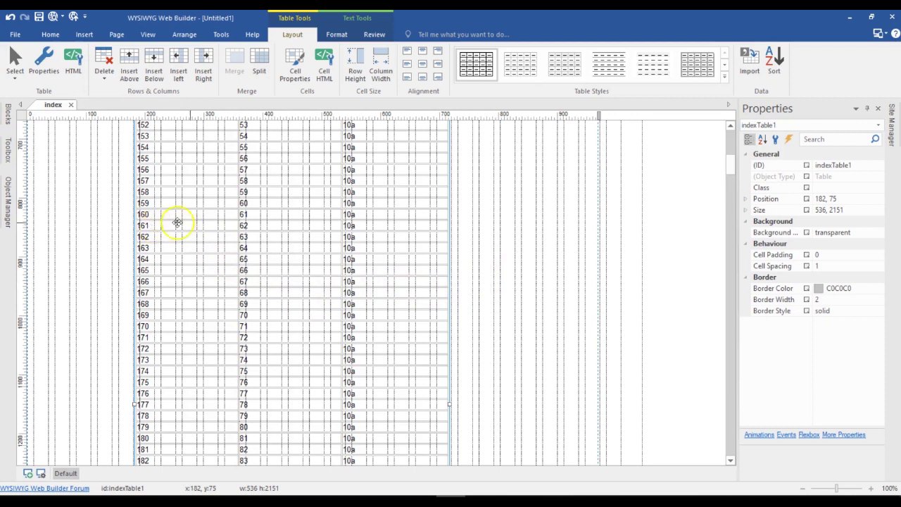
Step: Set the table's Size mode to Automatic (based on content) in Table Properties
right_click(305, 266)
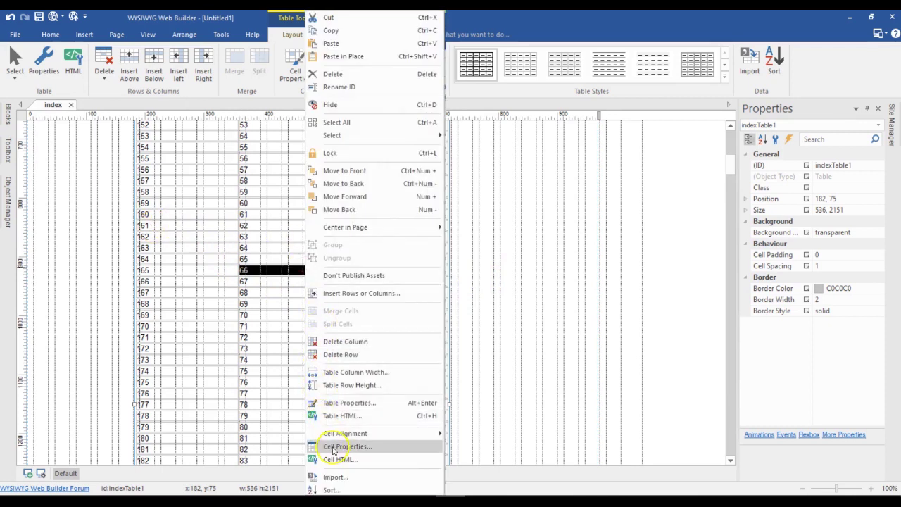
left_click(338, 404)
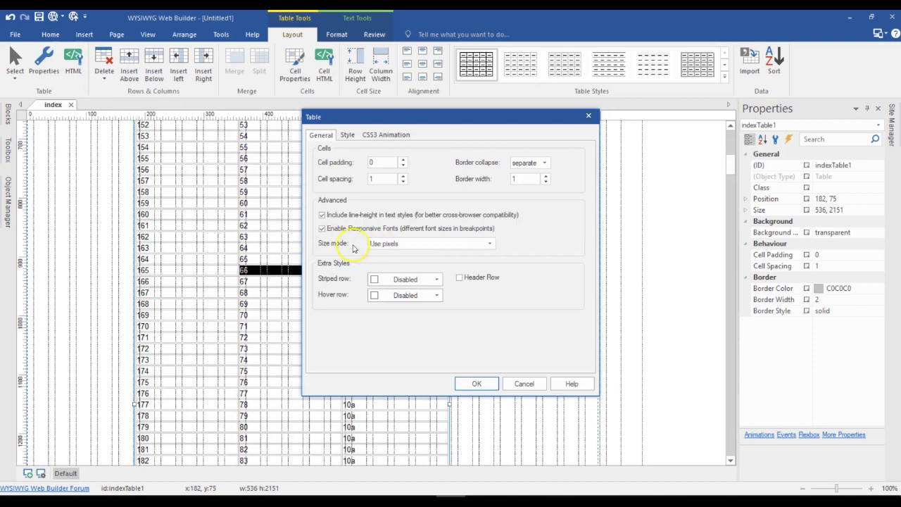
left_click(375, 244)
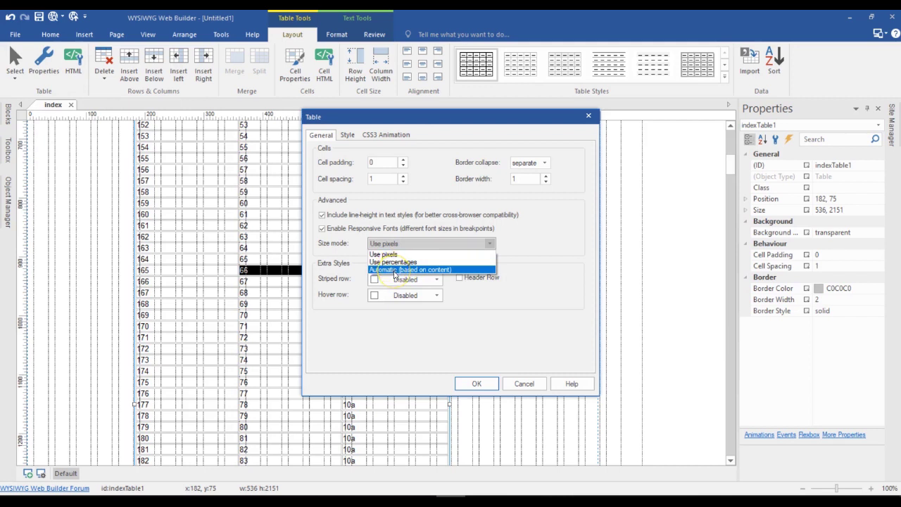
left_click(395, 271)
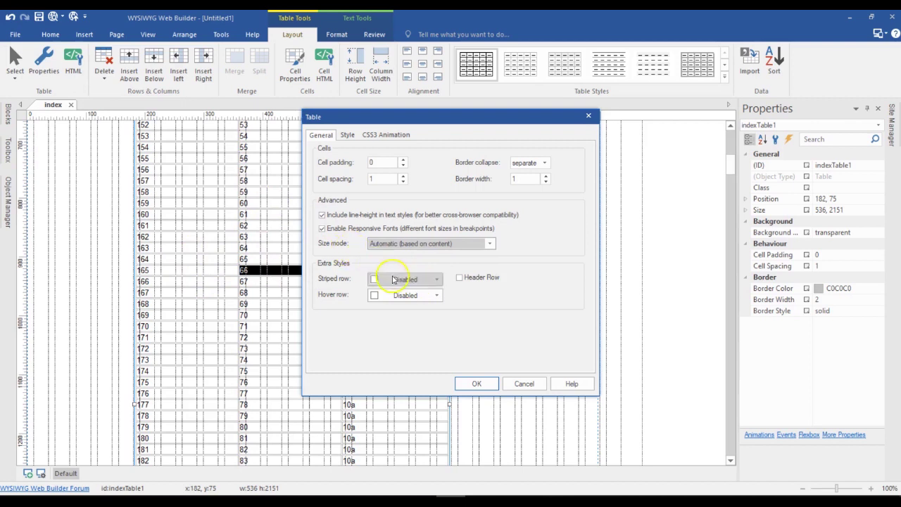
left_click(493, 382)
scroll(376, 262, "up", 5)
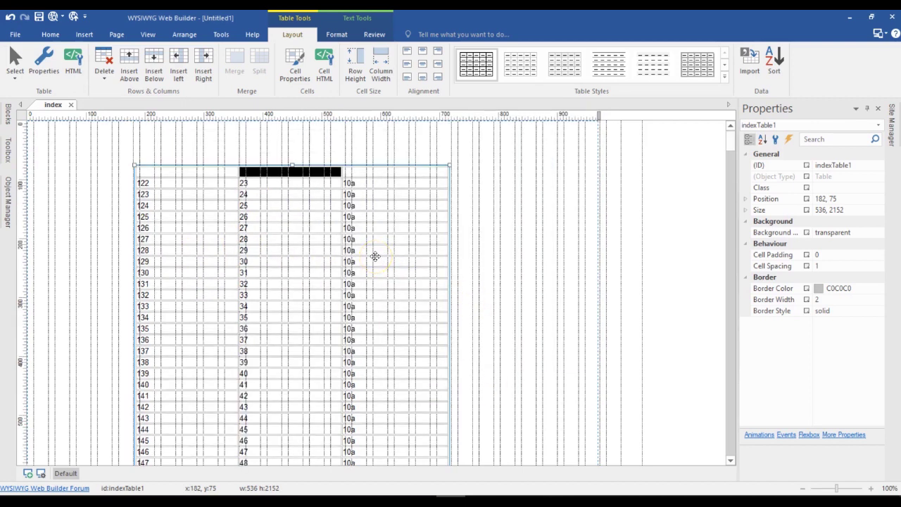